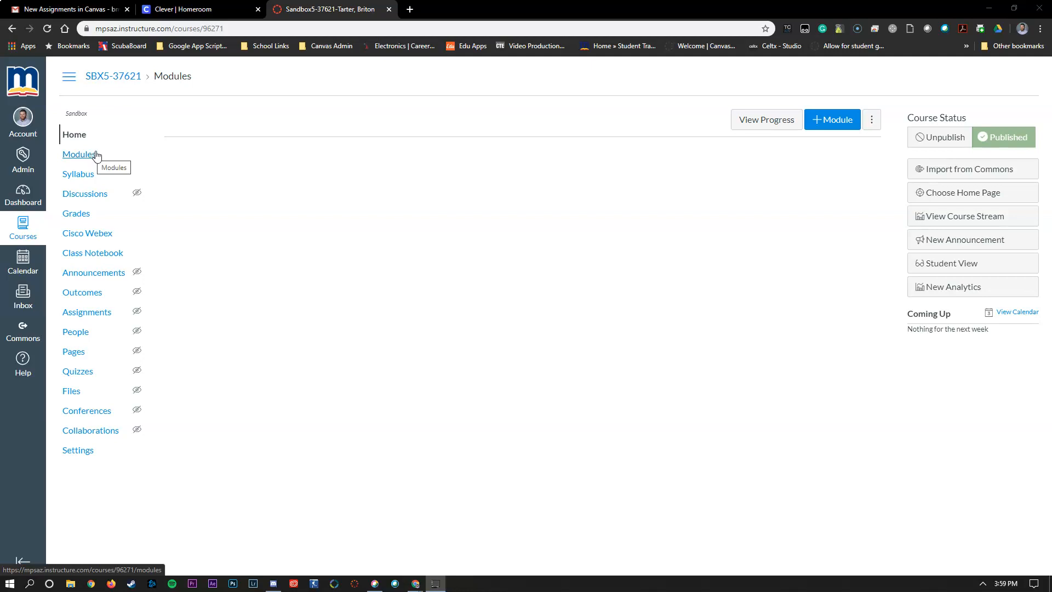
Add a new module named 'Unit 1' on the course's Modules page
left_click(96, 156)
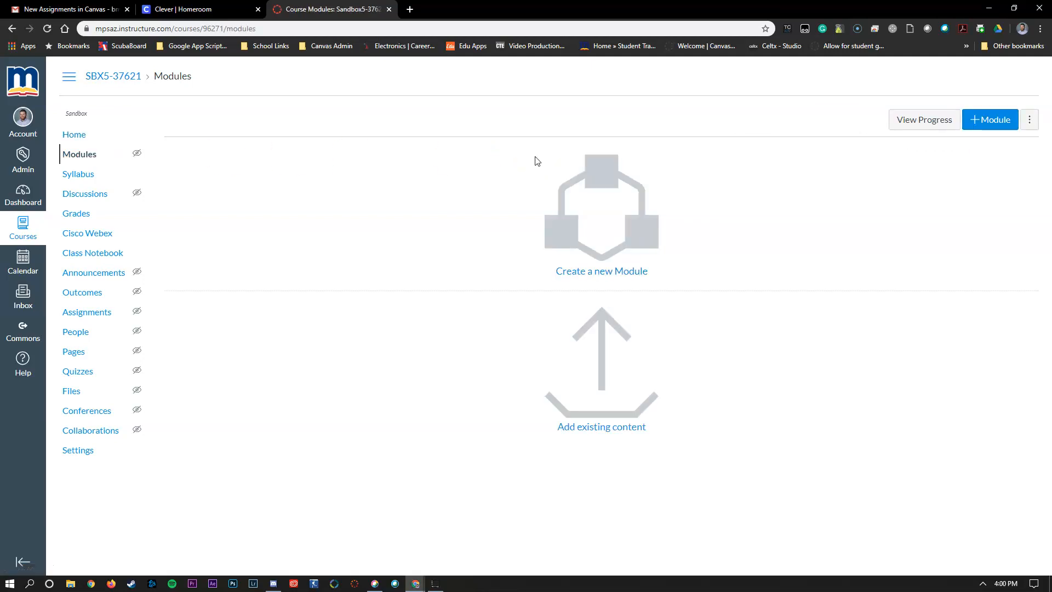
left_click(992, 122)
left_click(411, 268)
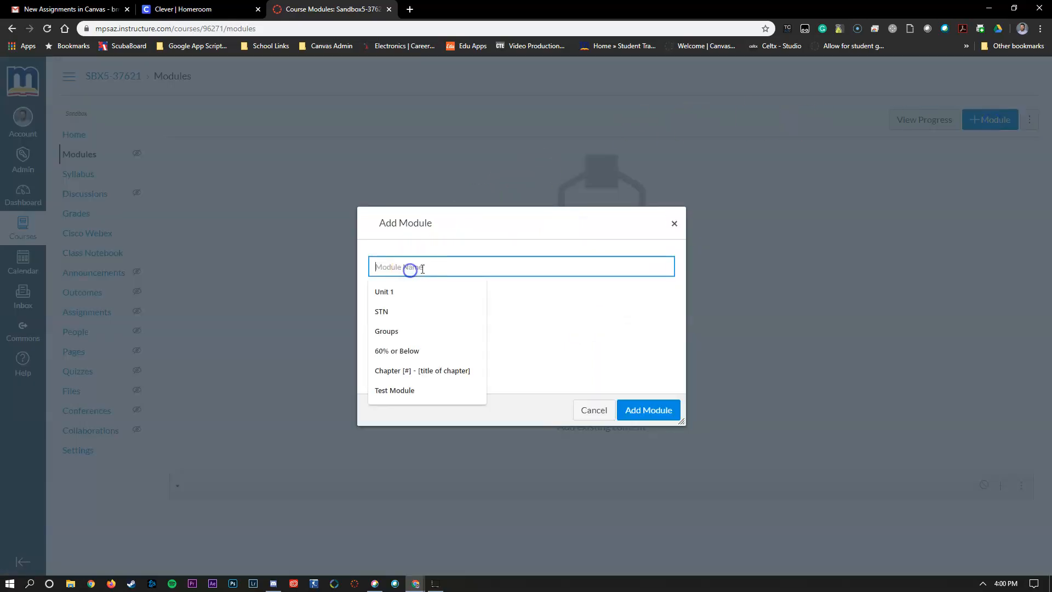
type("Unit 1")
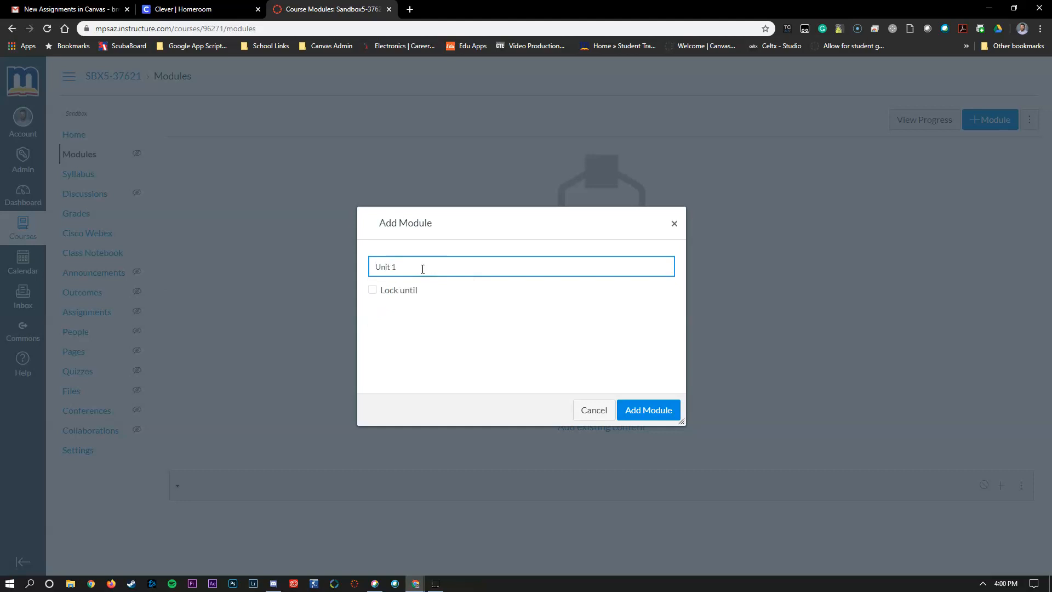
left_click(647, 409)
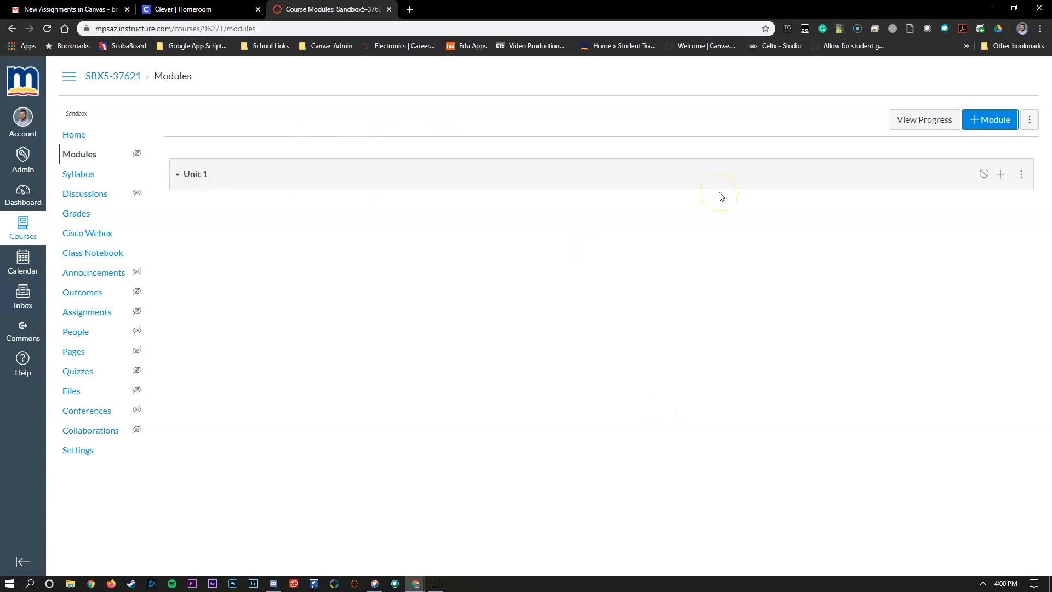
left_click(1005, 179)
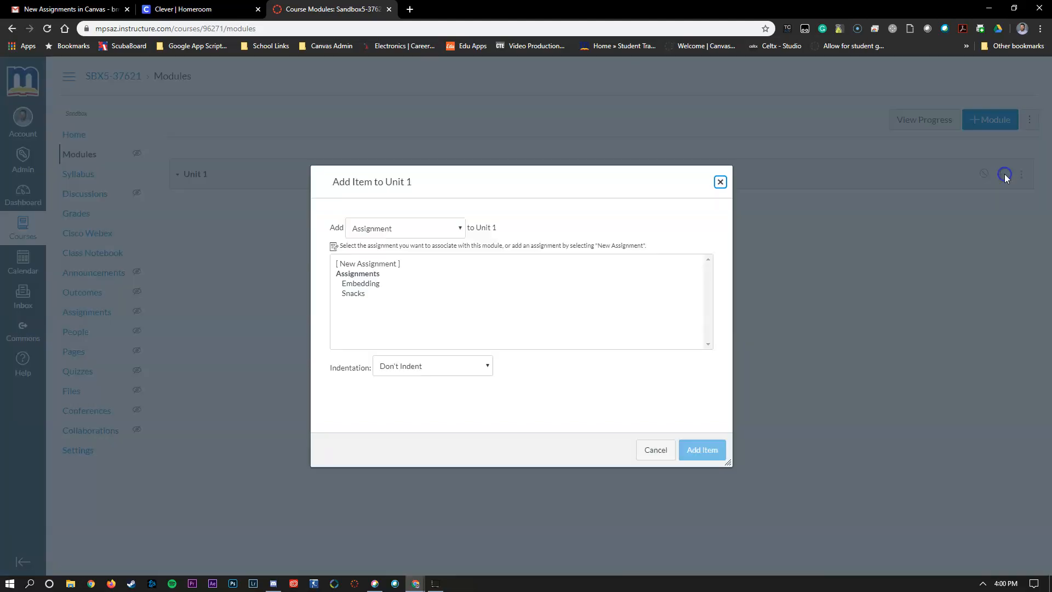
Add a new assignment item named 'A great thing' to the Unit 1 module
left_click(378, 229)
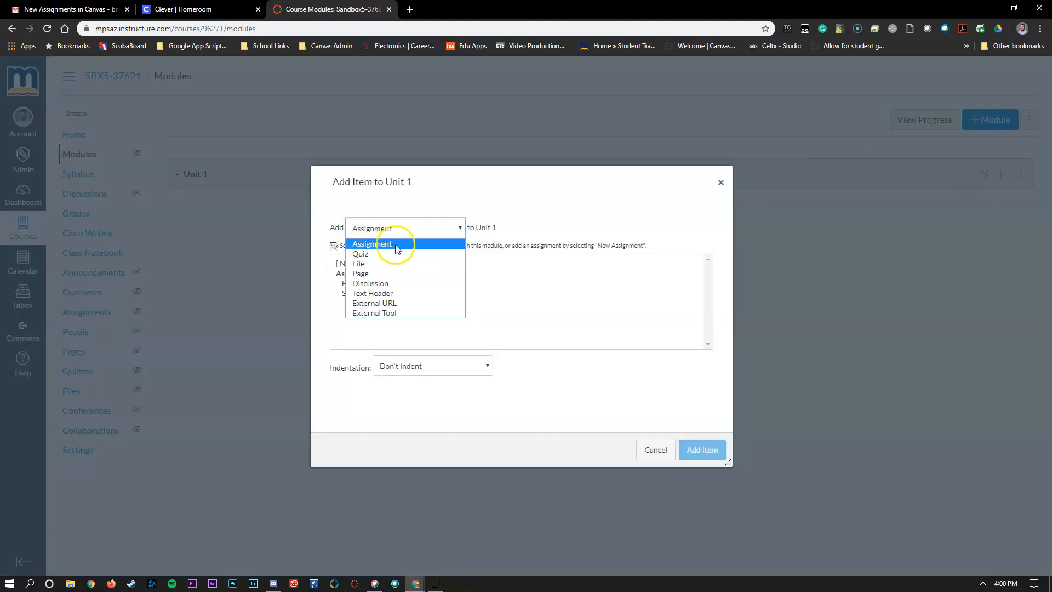
left_click(395, 245)
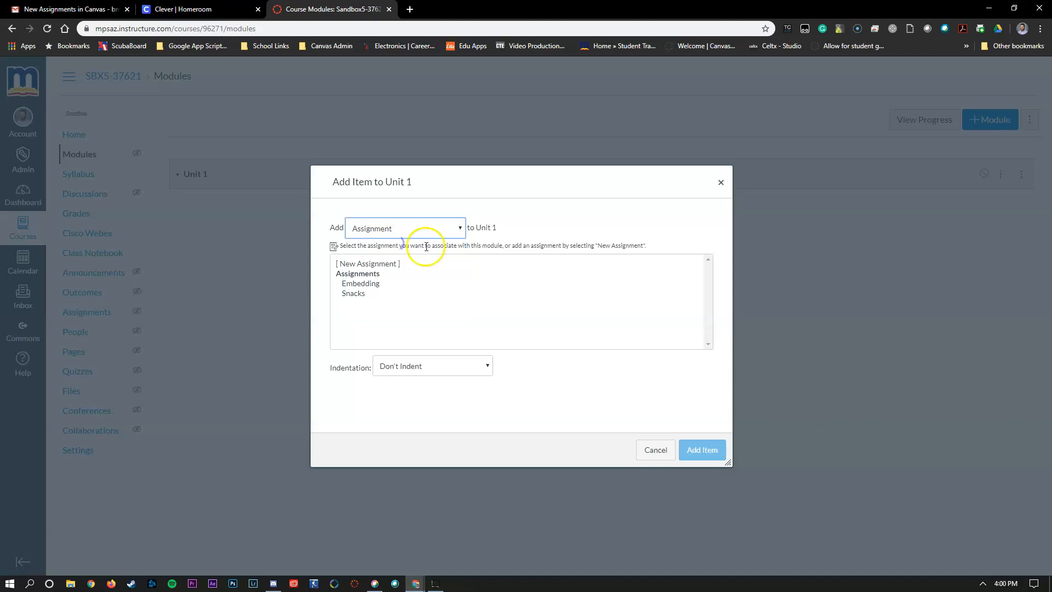
left_click(357, 294)
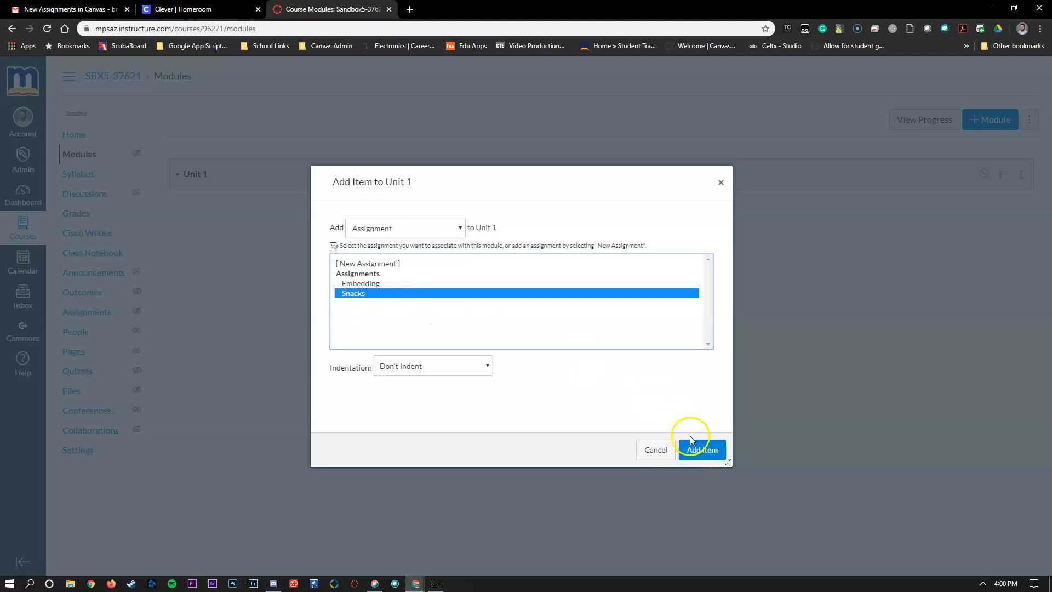
left_click(393, 265)
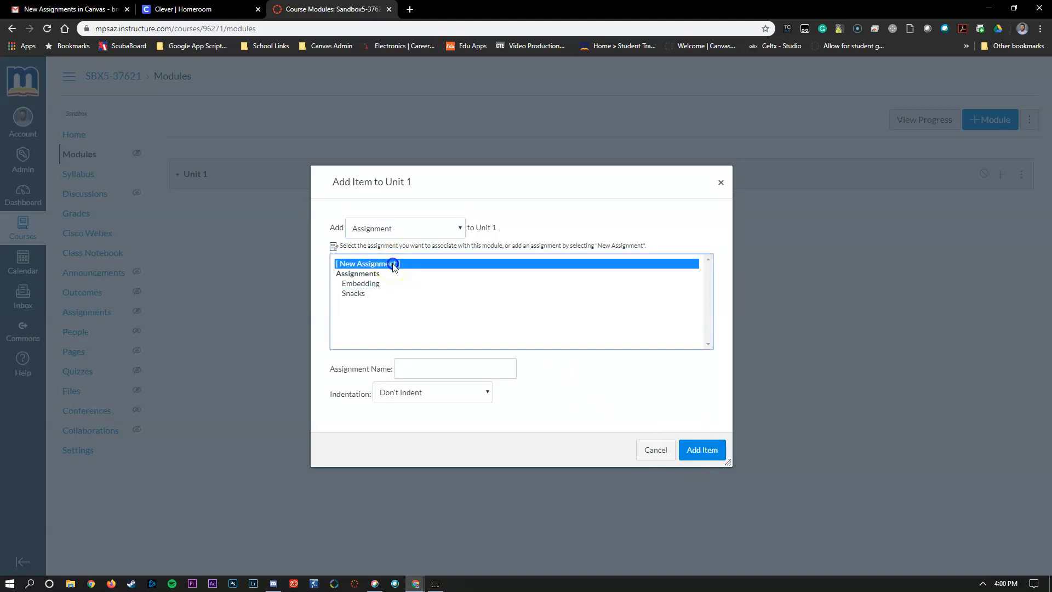
left_click(434, 370)
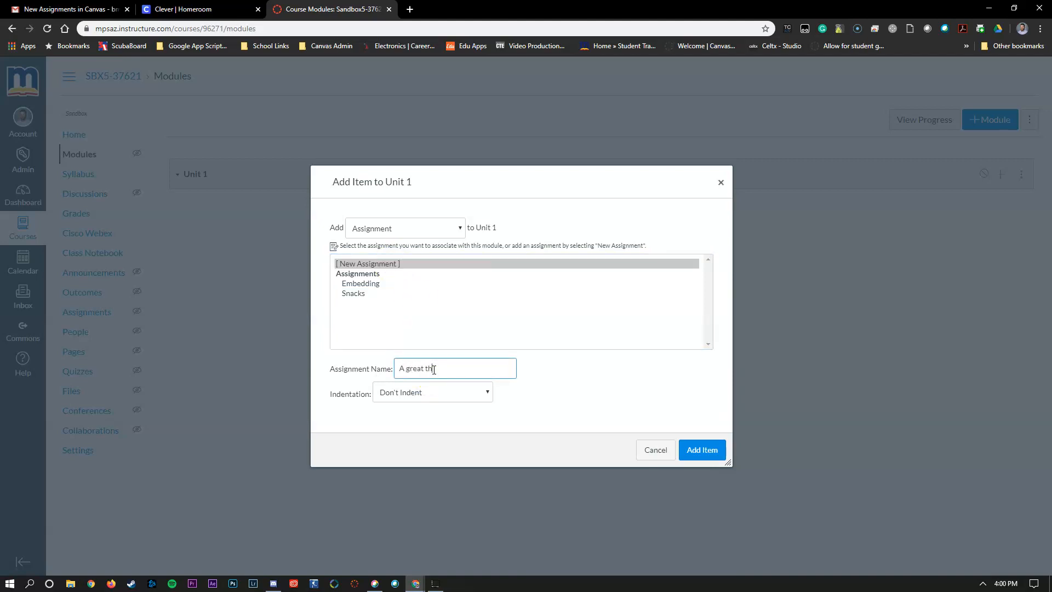
left_click(693, 451)
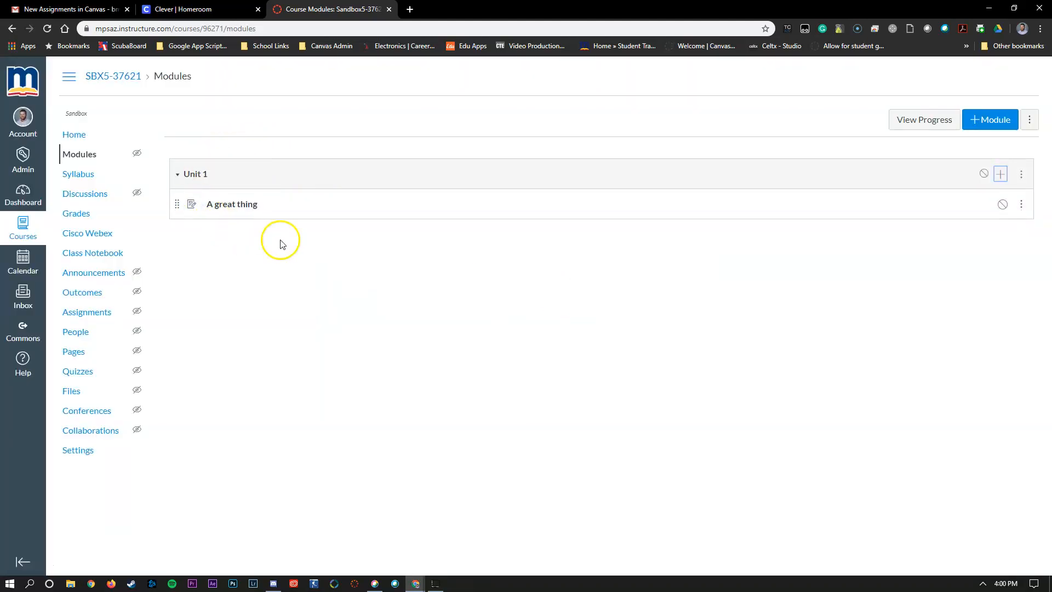
Open 'A great thing' from the module and put it into edit mode, starting in the description
left_click(231, 207)
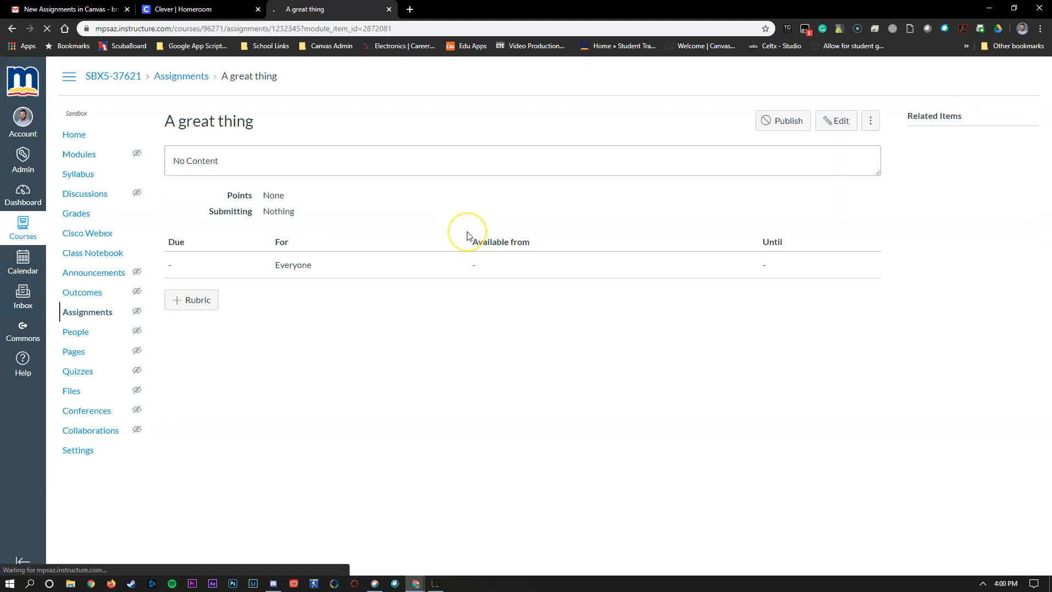
left_click(840, 122)
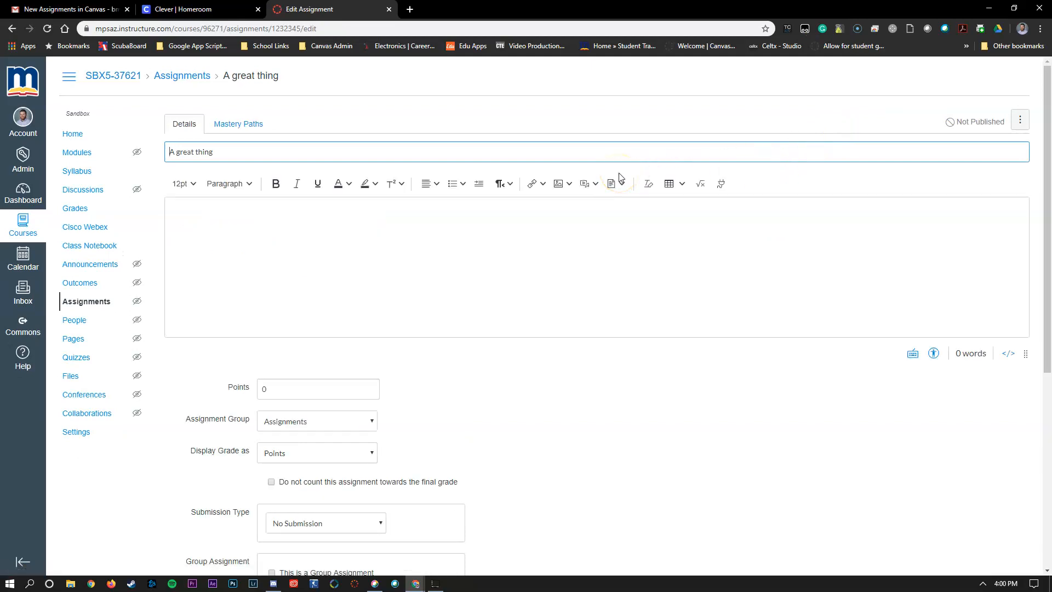
left_click(670, 268)
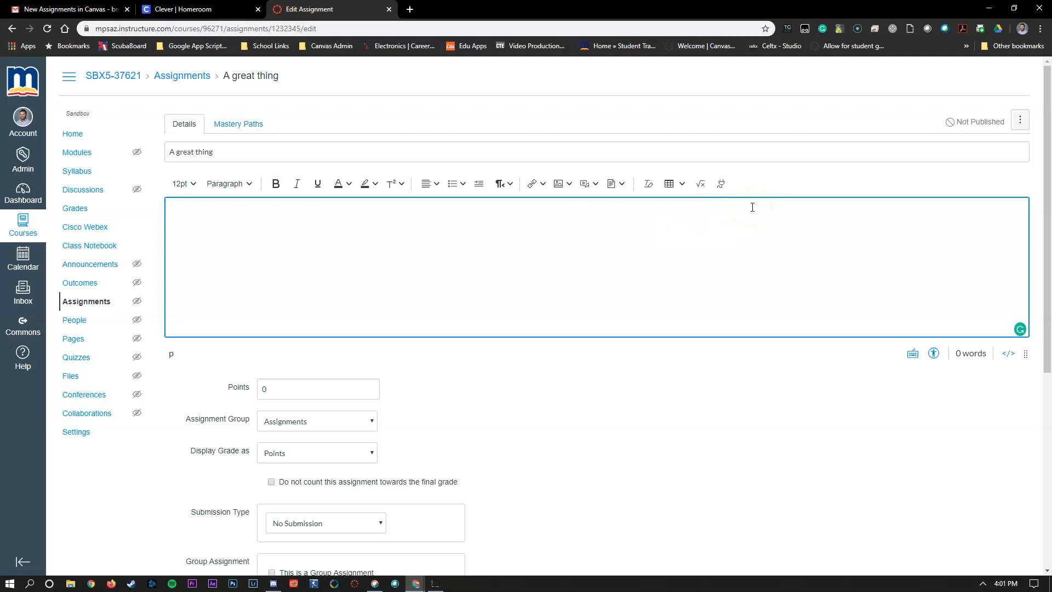
scroll(376, 324, "down", 1)
Keep the Assignments group and set Display Grade as to Complete/Incomplete
left_click(371, 333)
scroll(466, 339, "down", 1)
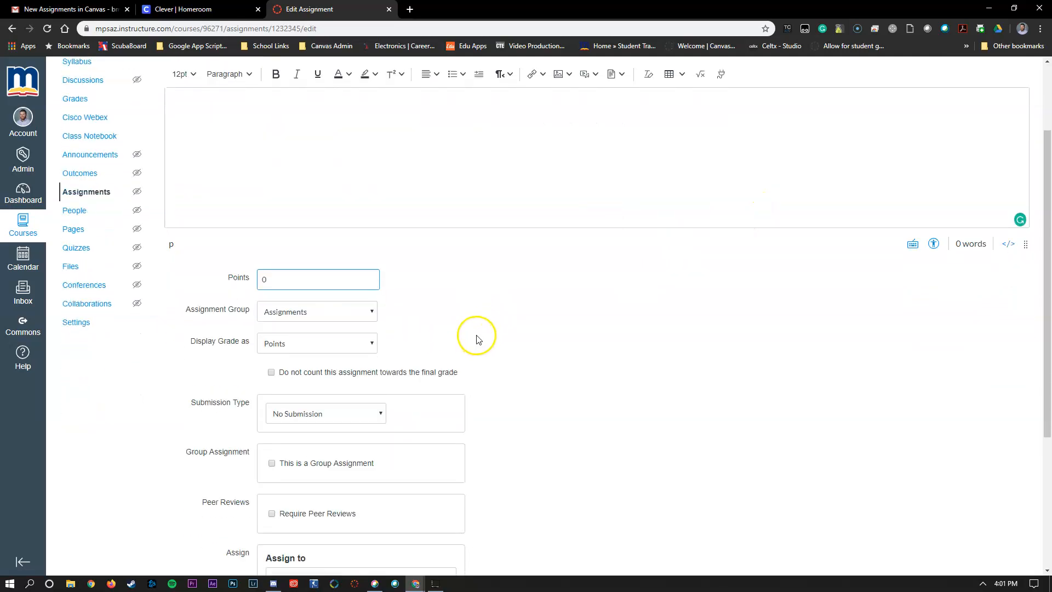
left_click(359, 318)
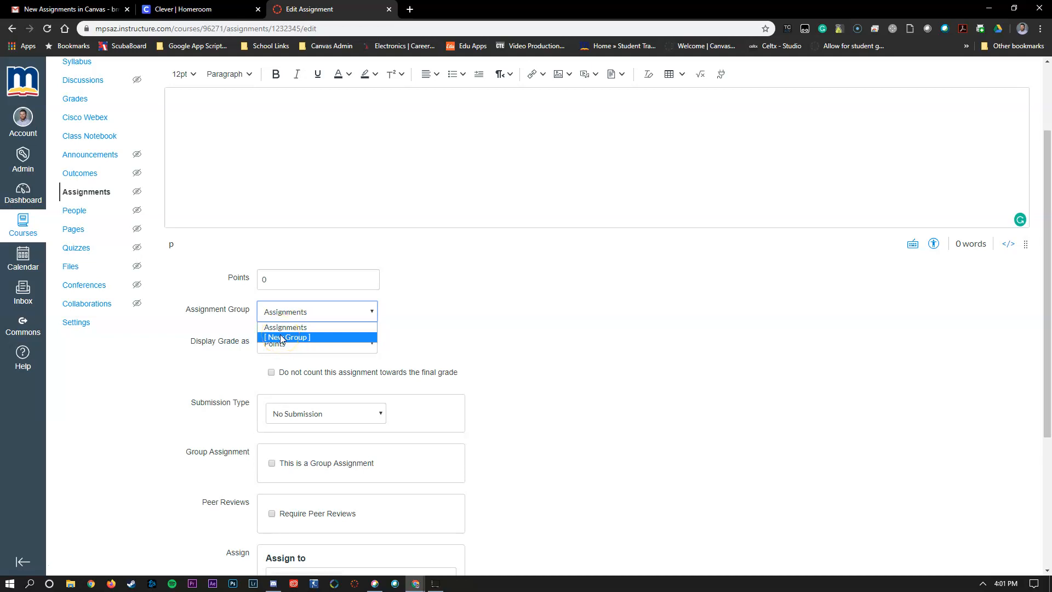
left_click(439, 329)
scroll(235, 328, "down", 1)
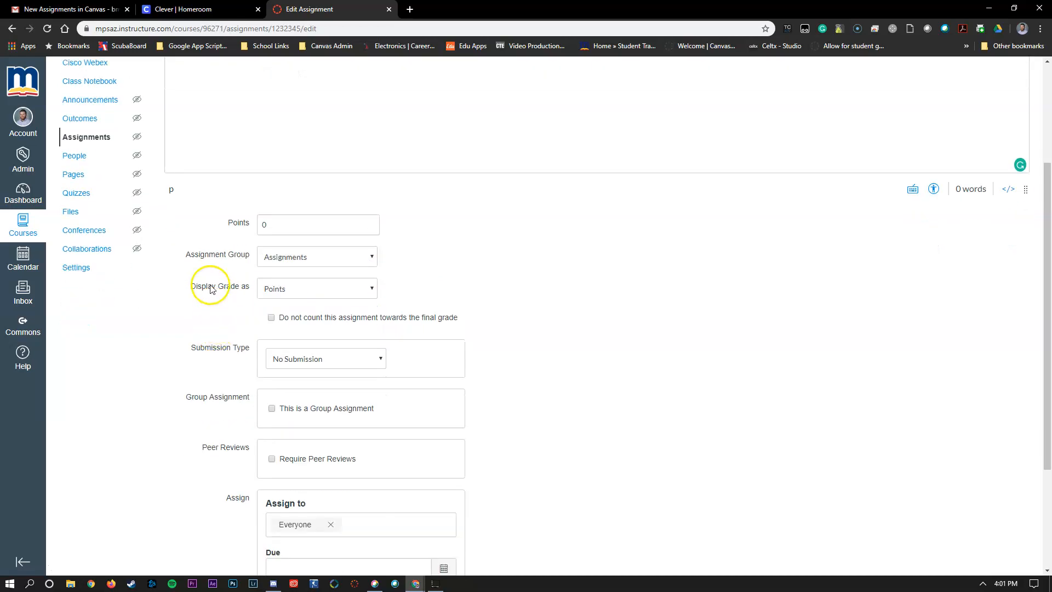
left_click(280, 288)
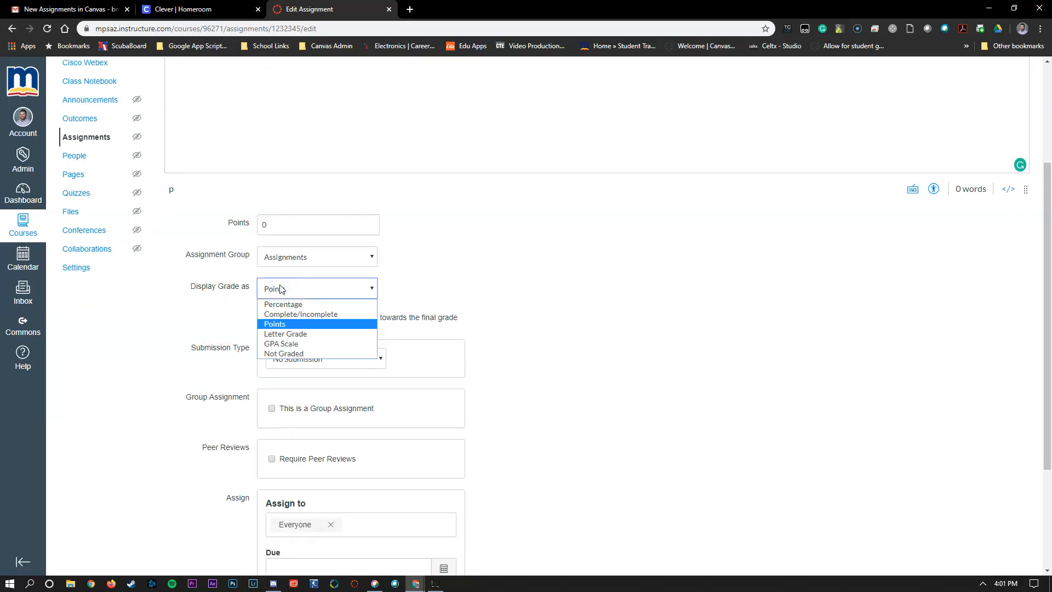
left_click(331, 316)
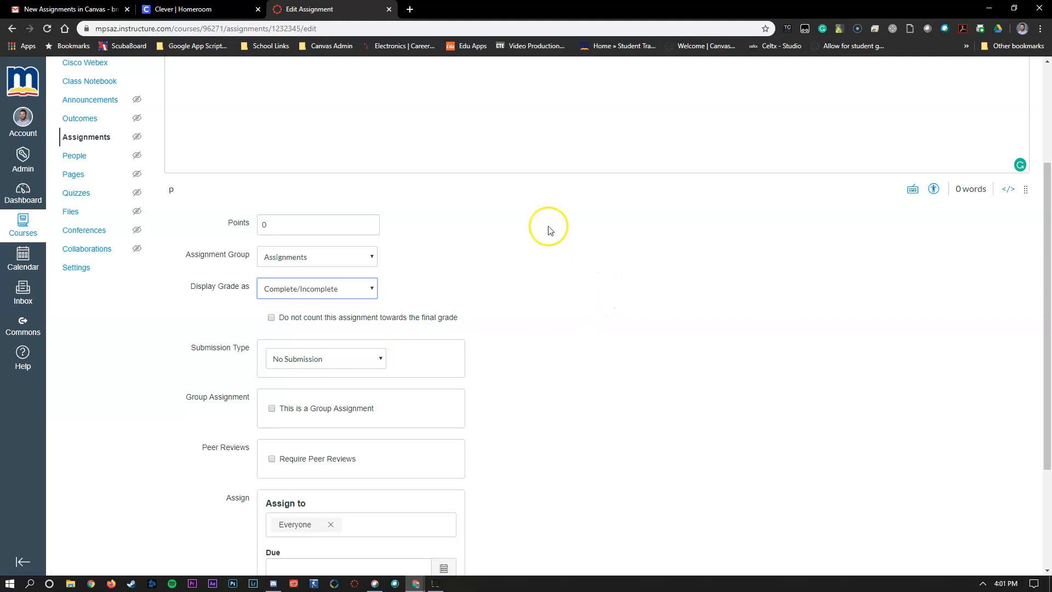
left_click(332, 360)
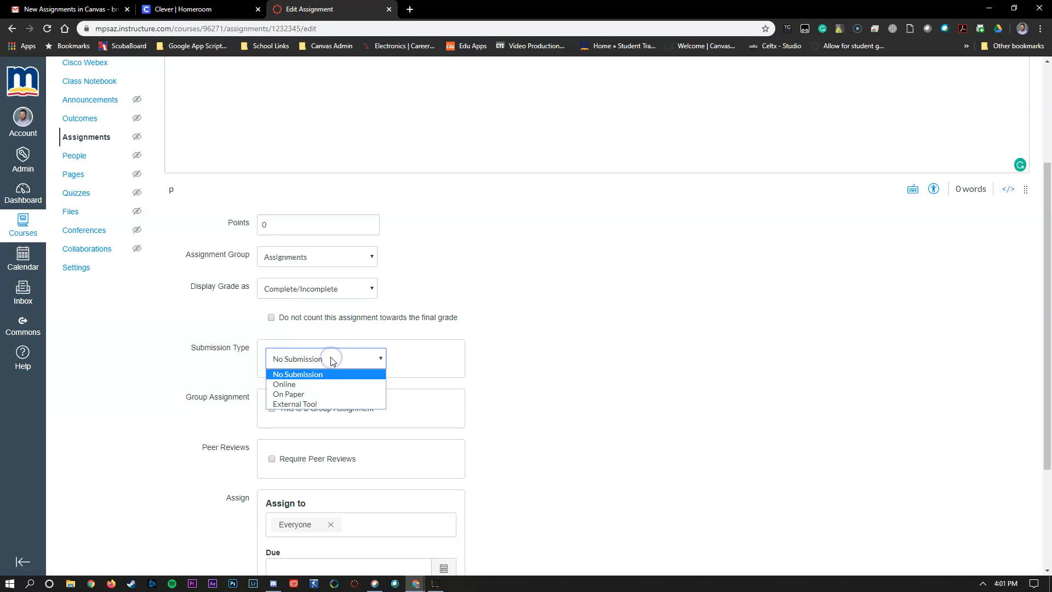
Set submission type to Online, leaving File Uploads, Media Recordings and Website URL unchecked
left_click(291, 396)
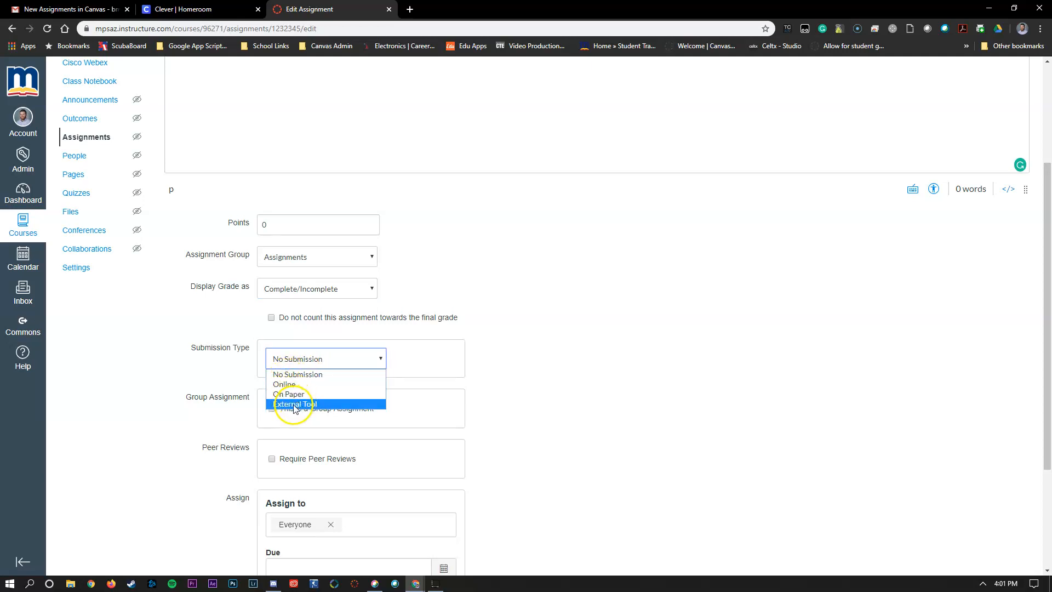
left_click(289, 384)
scroll(570, 387, "down", 1)
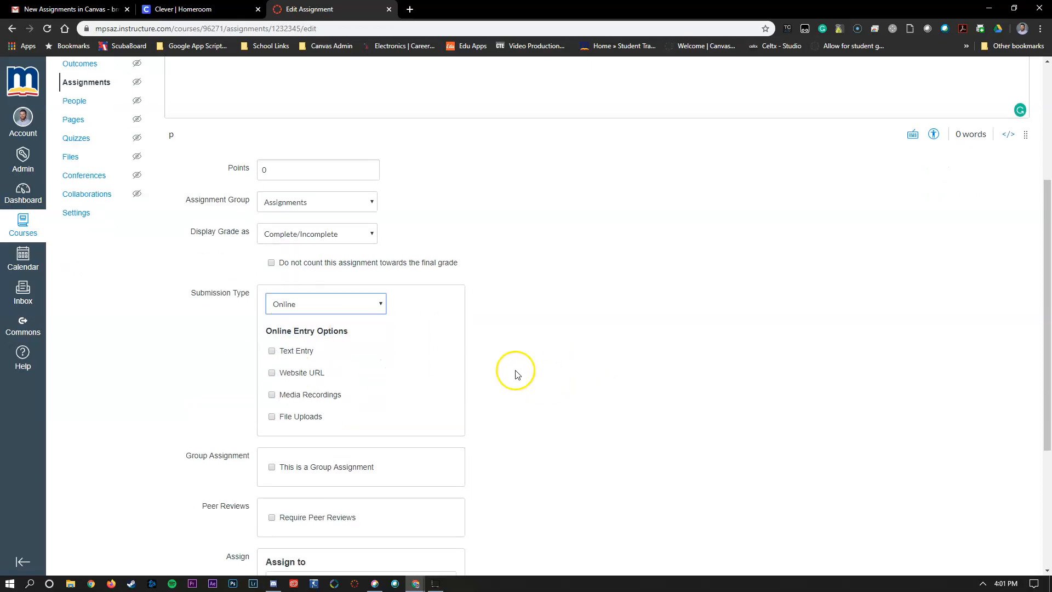
left_click(271, 416)
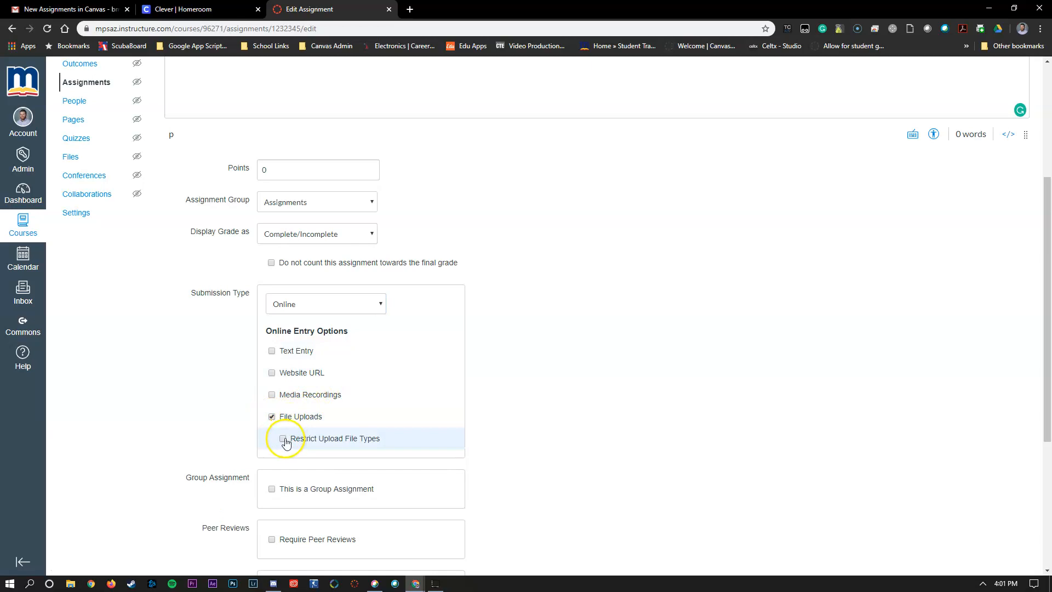
left_click(272, 417)
left_click(272, 395)
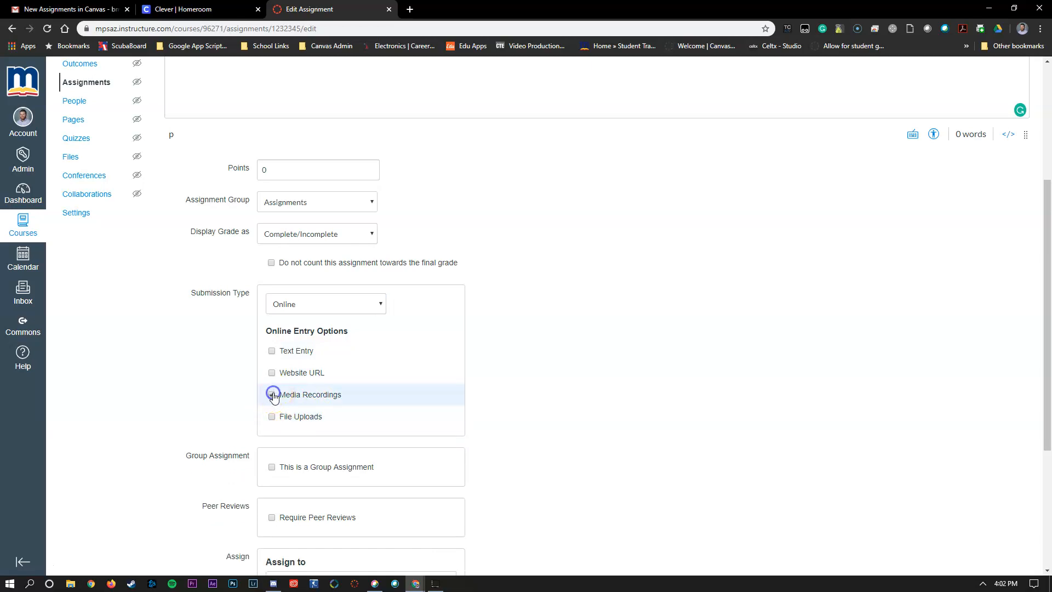
left_click(272, 394)
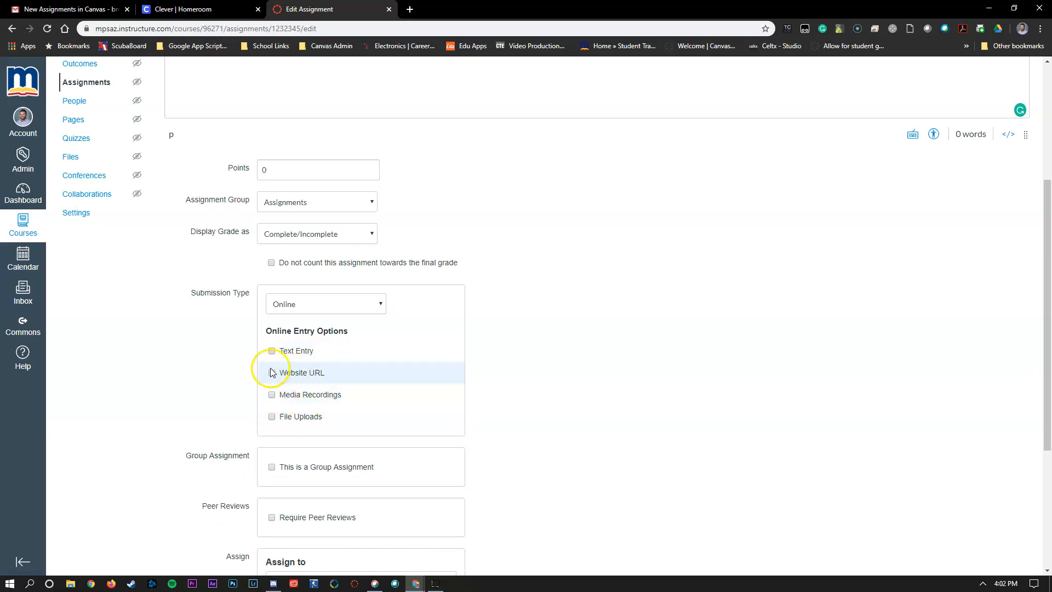
left_click(298, 374)
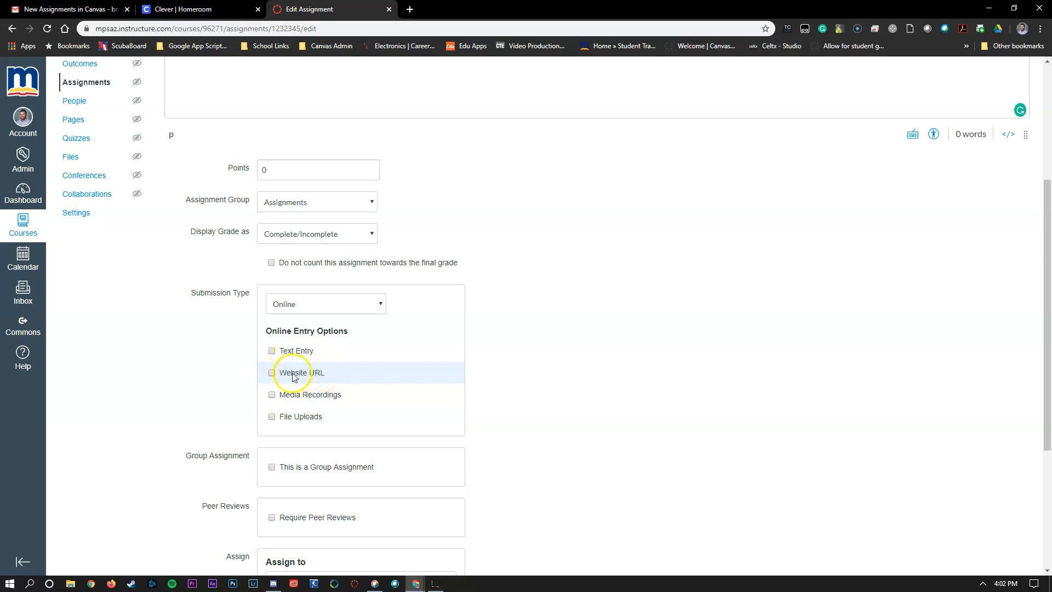
left_click(299, 371)
left_click(310, 310)
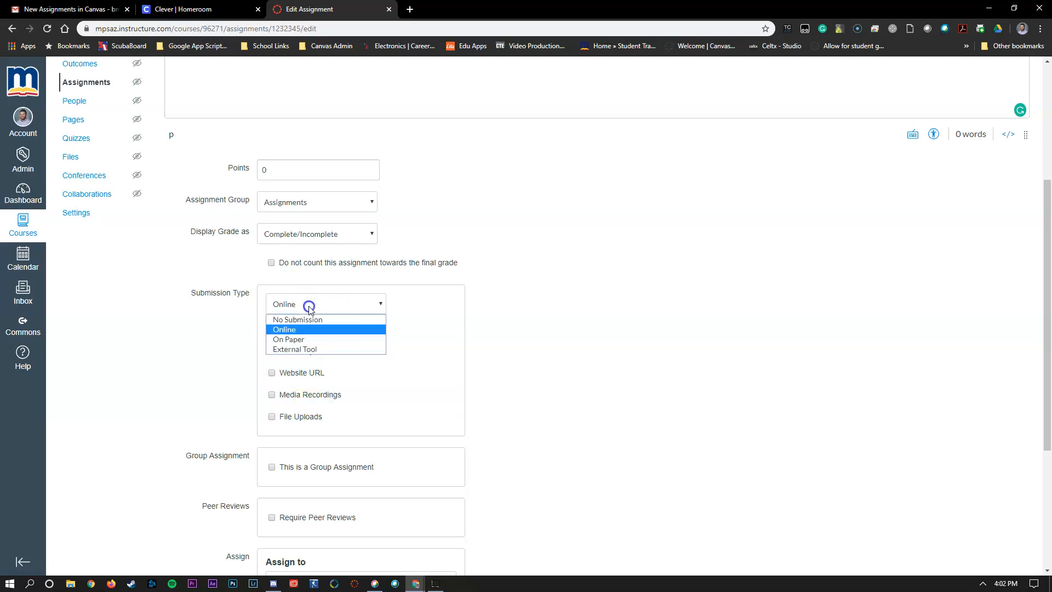
Switch submission type to External Tool and pick Google Docs Cloud Assignment from the tool list
left_click(301, 349)
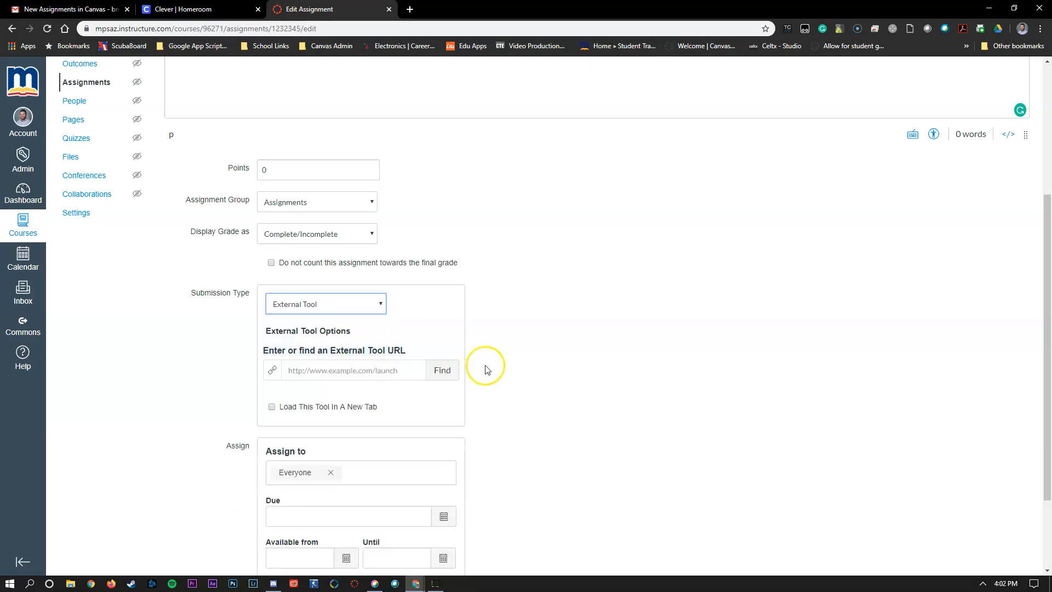
left_click(454, 372)
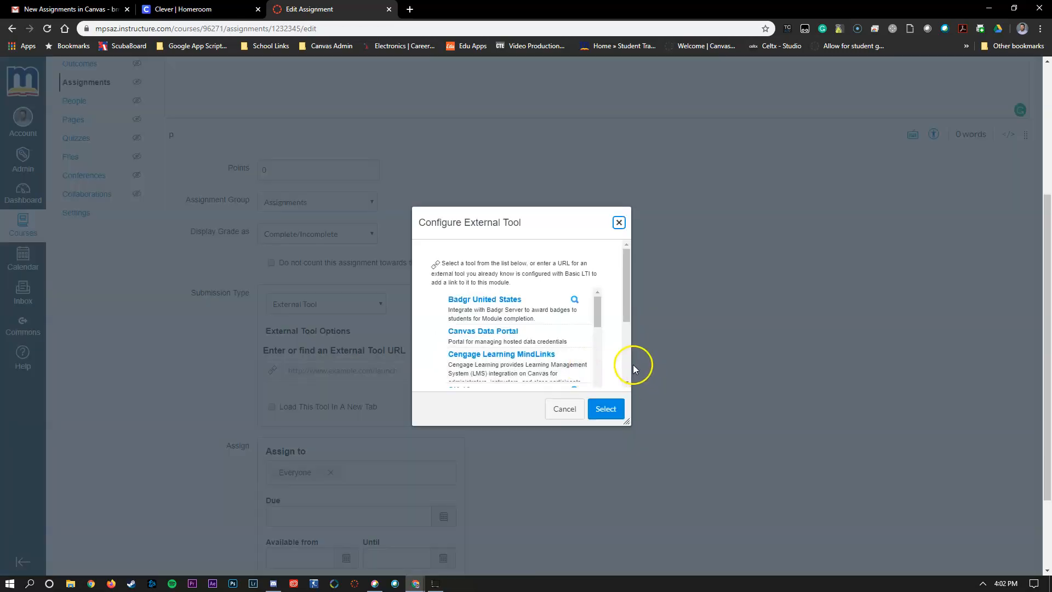
left_click_drag(597, 313, 601, 343)
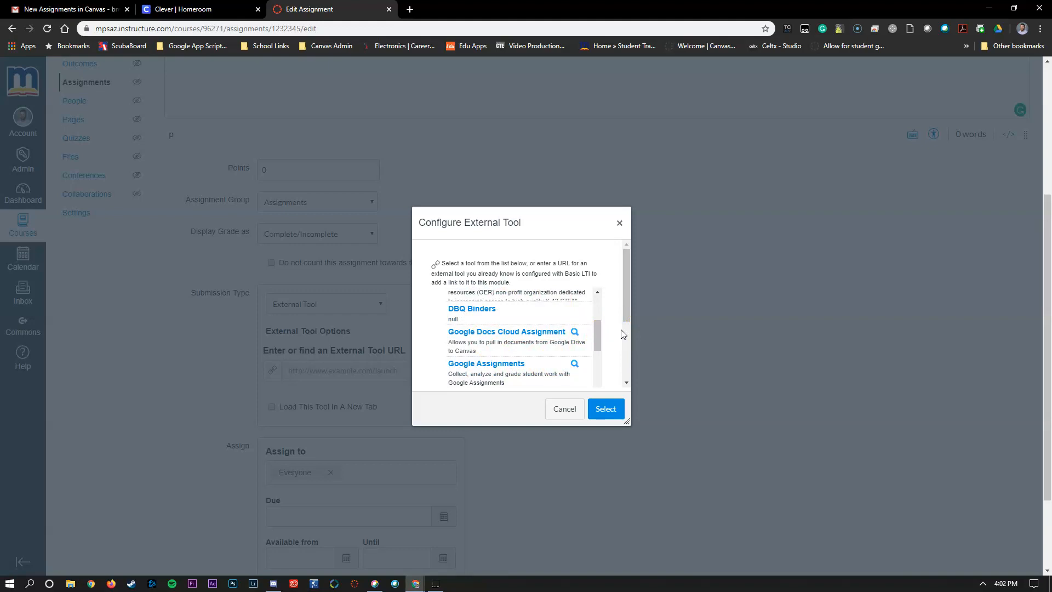
left_click(548, 341)
Dismiss the external tool dialog unused and add an empty second assignee entry below Everyone
left_click(619, 223)
scroll(620, 252, "down", 2)
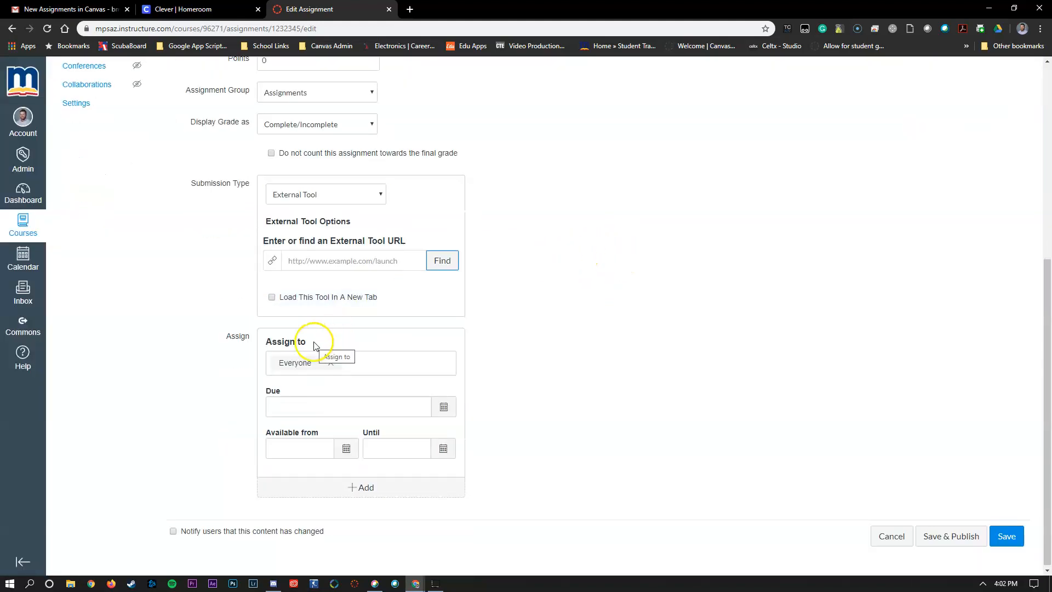
left_click(352, 365)
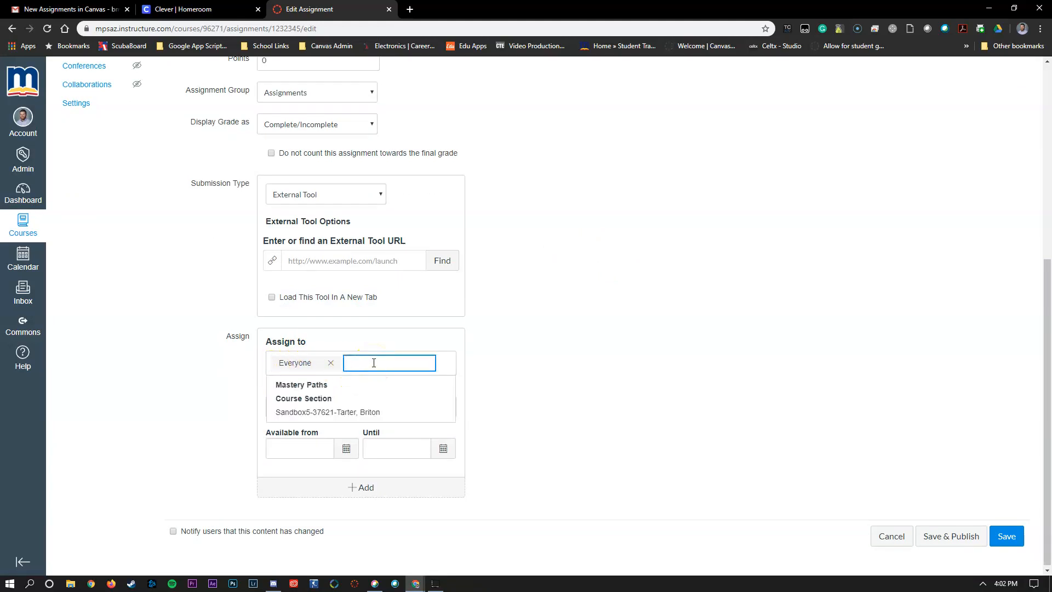
left_click(578, 364)
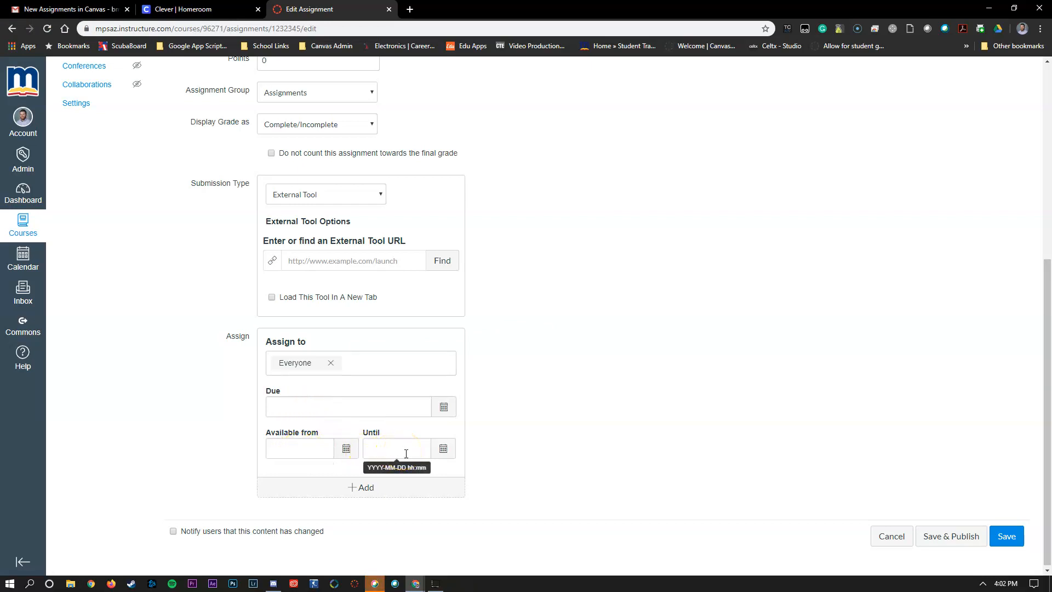
left_click(355, 489)
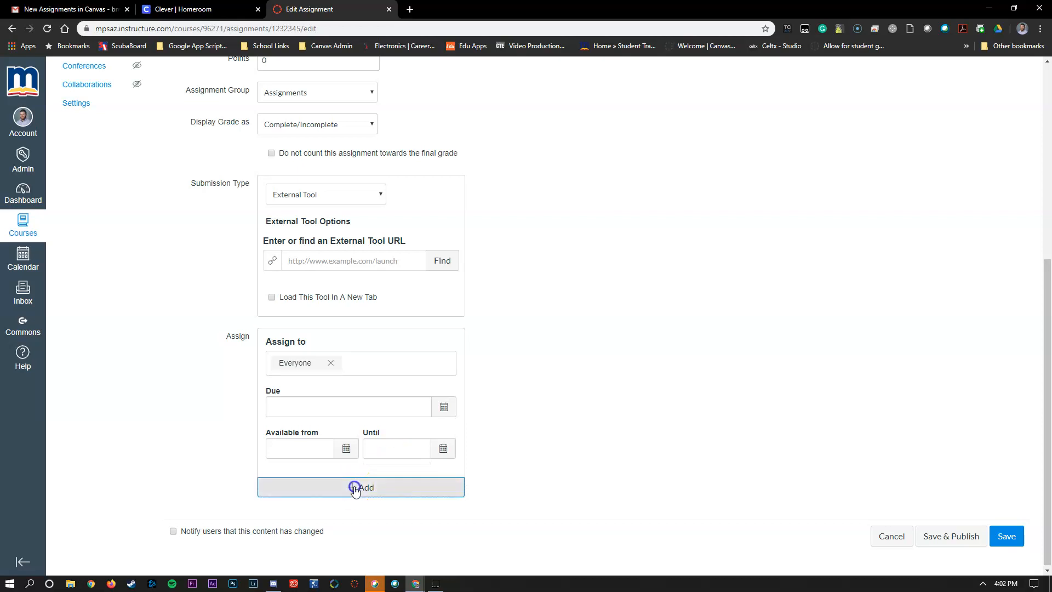
scroll(570, 460, "down", 2)
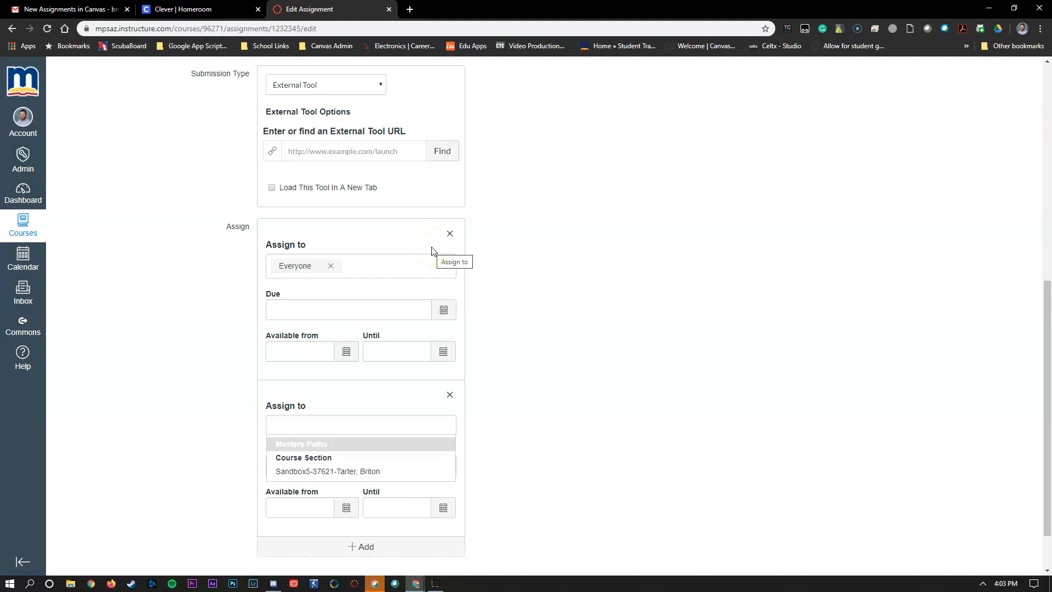
left_click(557, 424)
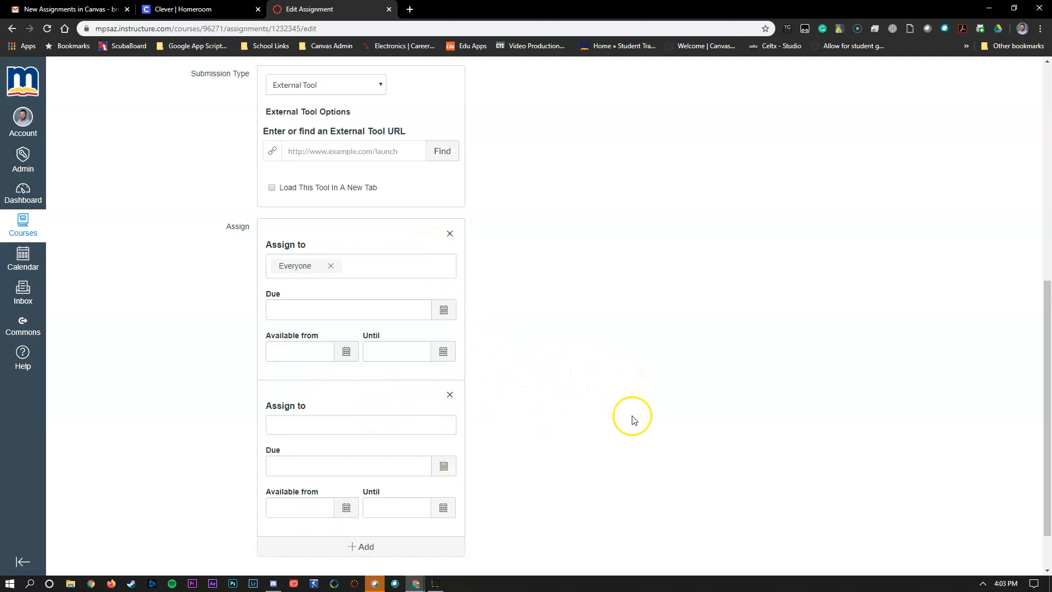
scroll(639, 418, "down", 2)
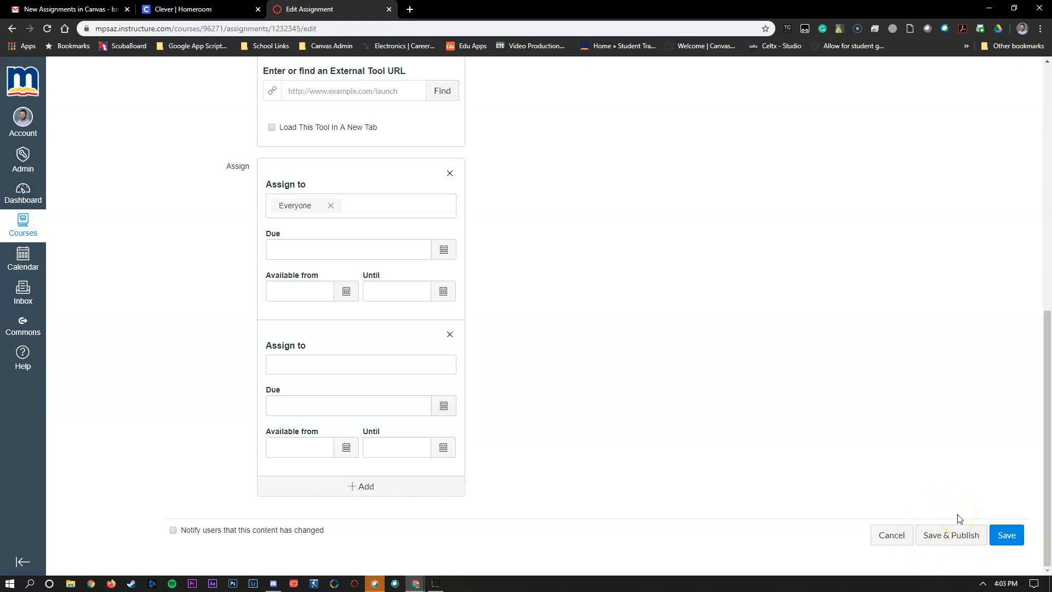
scroll(935, 513, "up", 9)
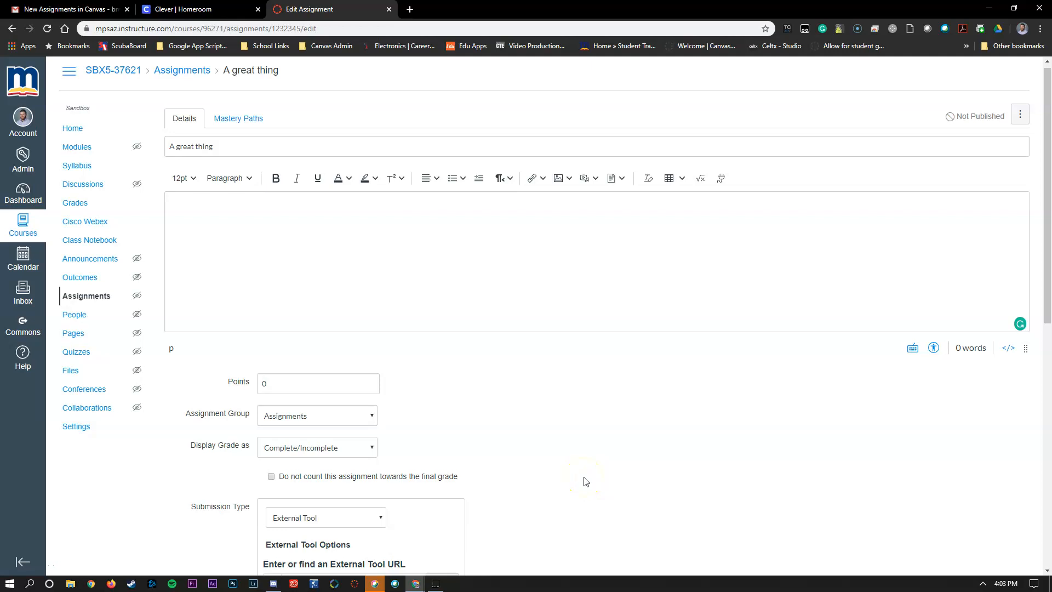
scroll(584, 476, "down", 9)
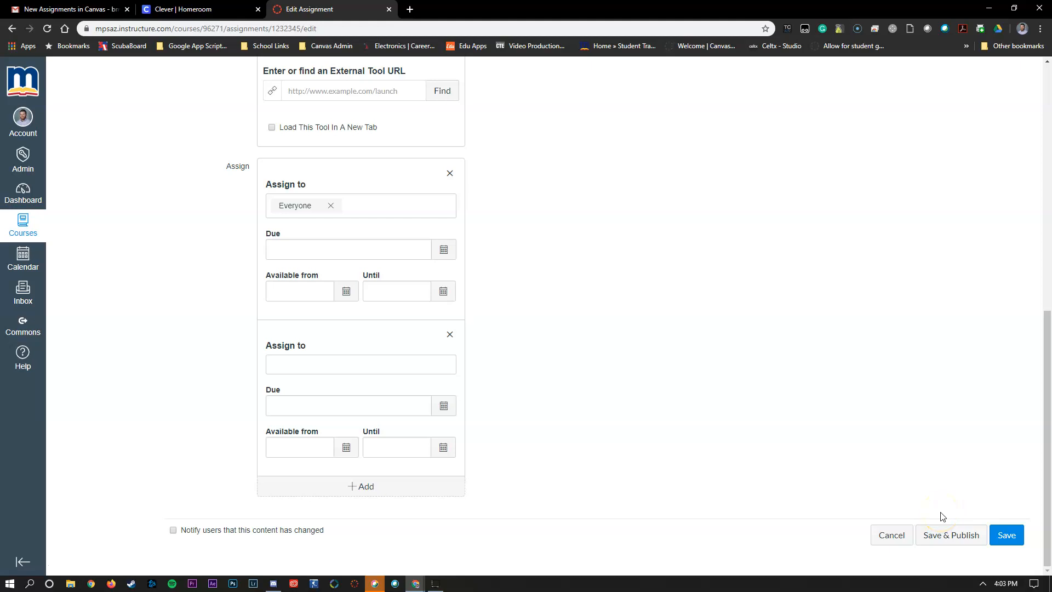
Remove the empty second assignee block, set submission to Online with Text Entry, and save
left_click(1008, 536)
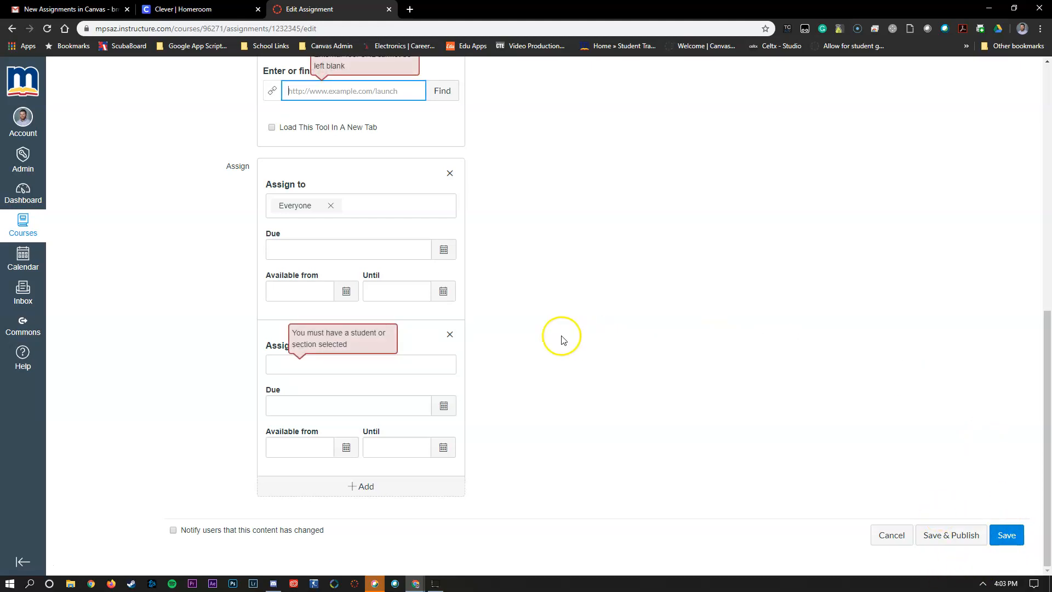
scroll(561, 342, "up", 1)
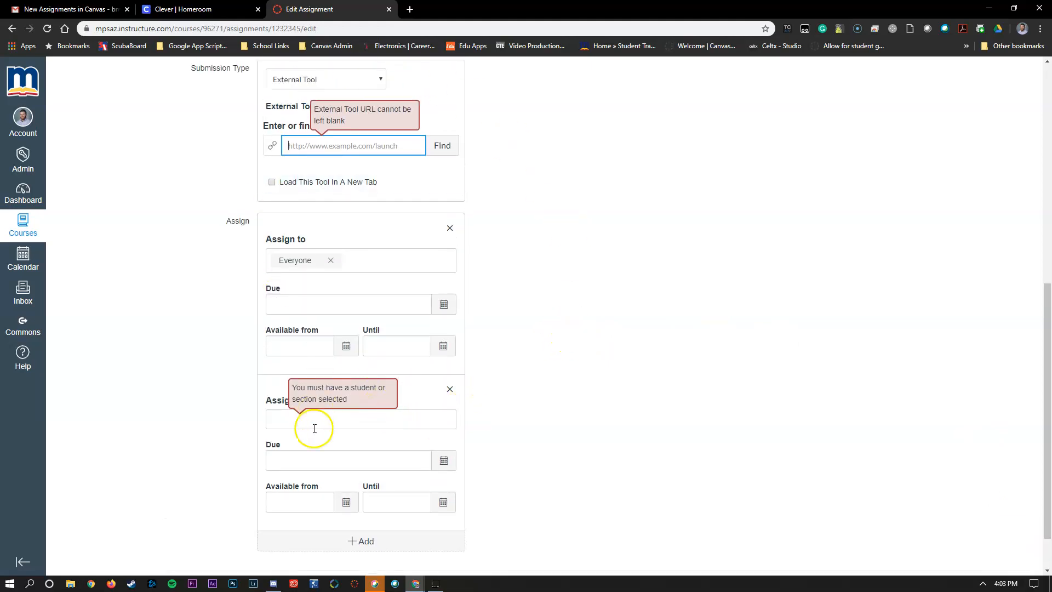
left_click(452, 390)
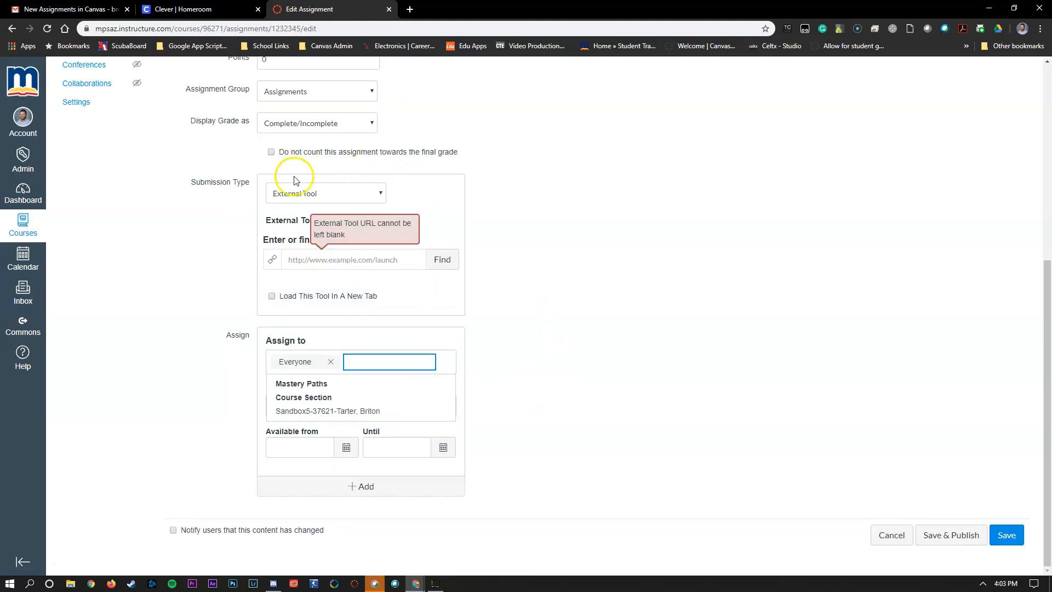
left_click(309, 195)
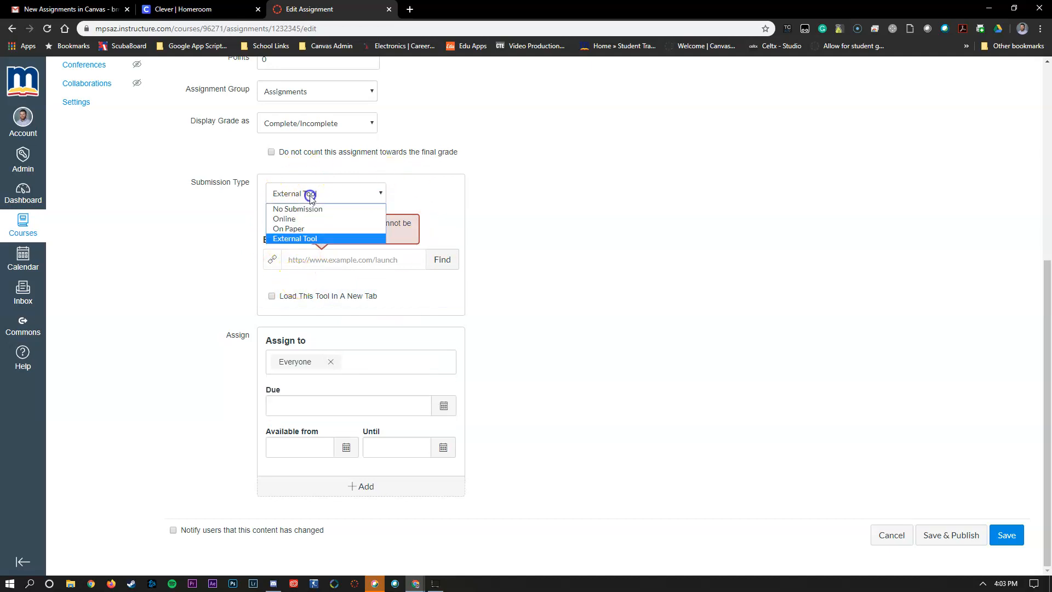
left_click(298, 217)
left_click(304, 130)
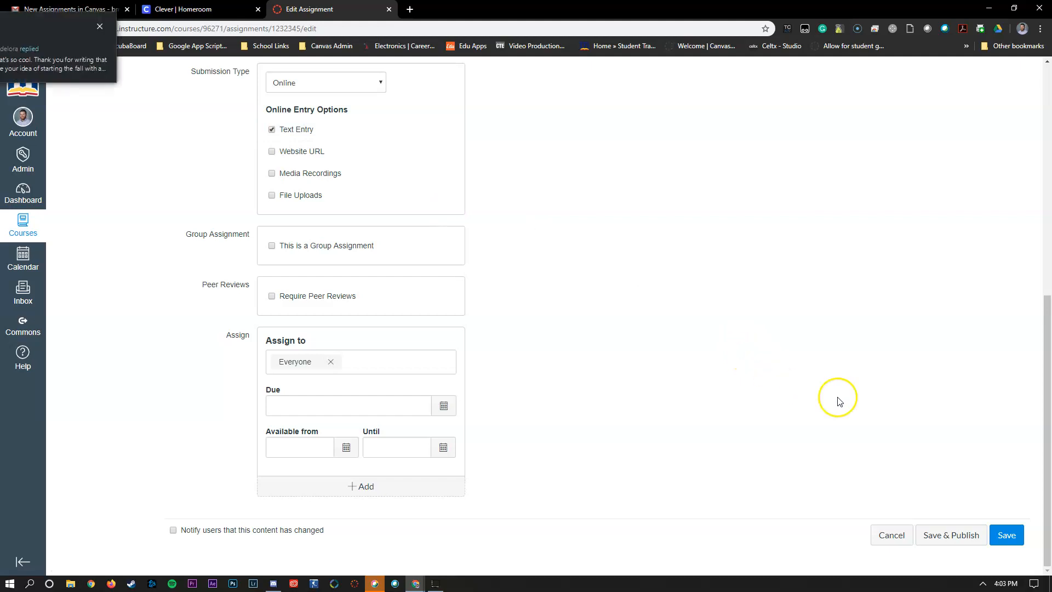
left_click(1004, 541)
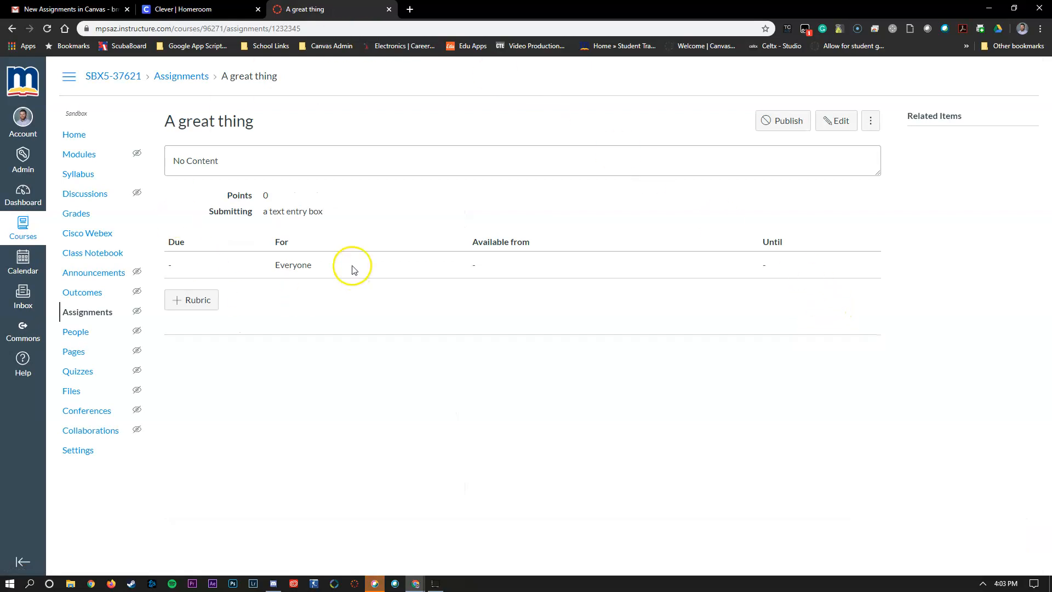
Publish Unit 1, unpublish its 'A great thing' item, then return to the course Home page
left_click(76, 154)
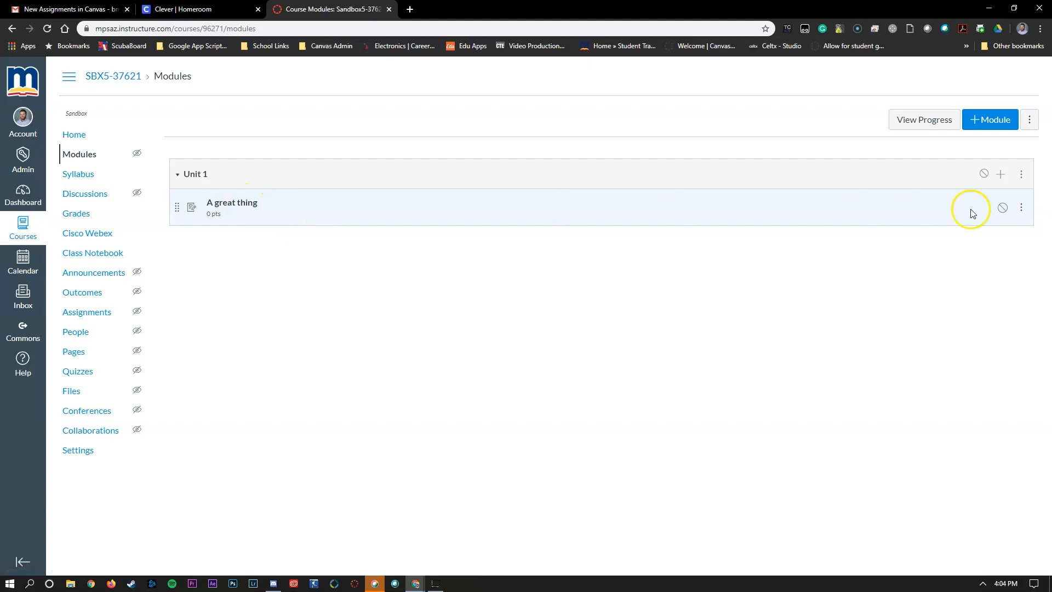
left_click(982, 175)
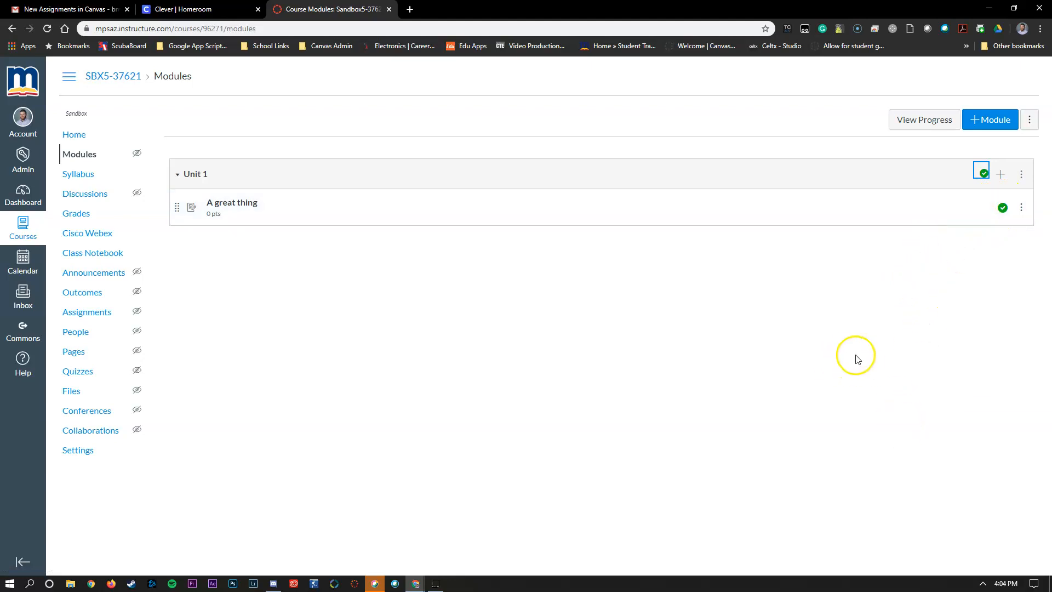
left_click(1002, 207)
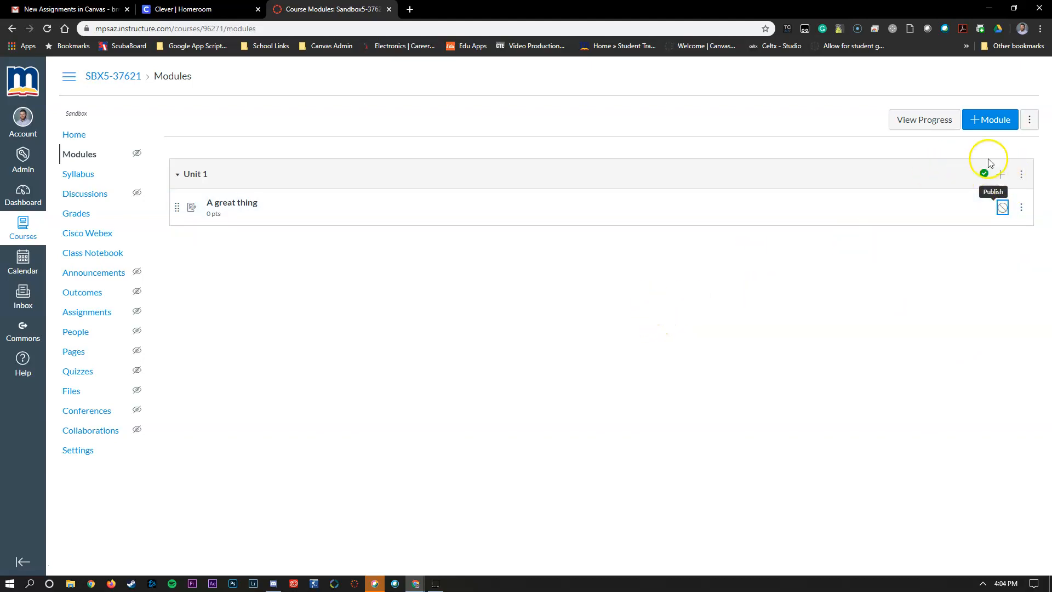
left_click(77, 135)
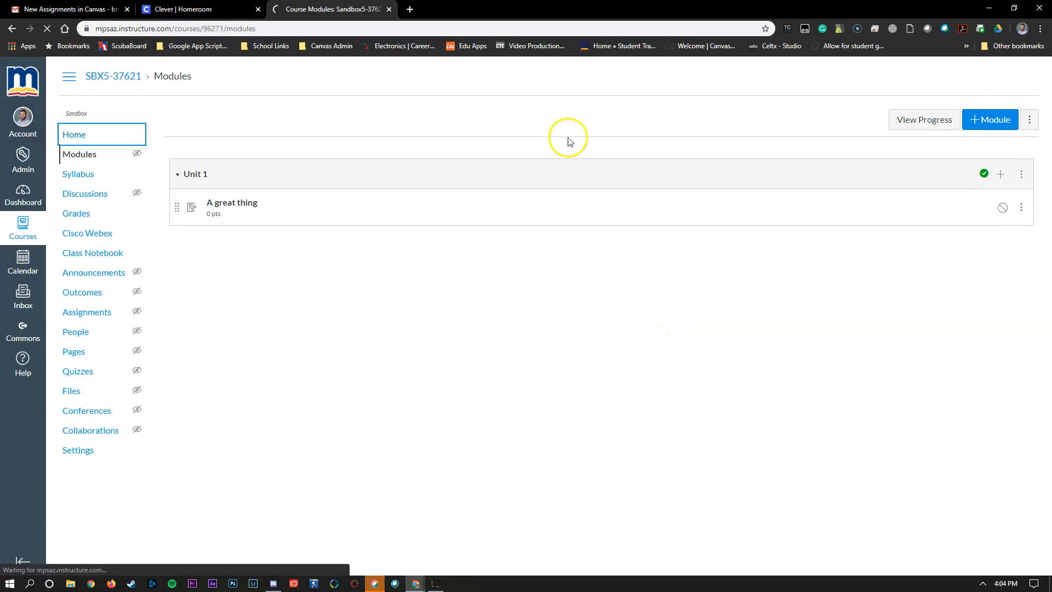